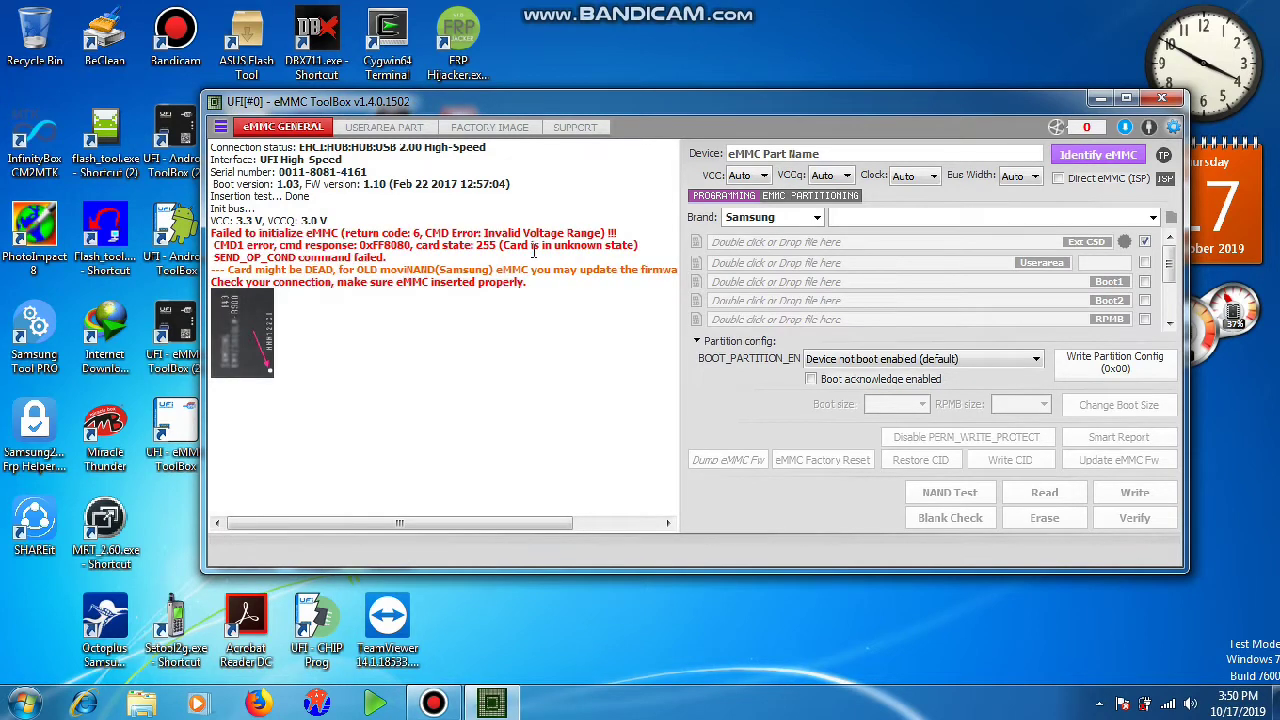
Step: Enable Direct eMMC (ISP), identify the eMMC, and dismiss the Windows color scheme prompt without changing the scheme
{"action": "left_click", "coordinate": [1058, 178]}
{"action": "left_click", "coordinate": [1083, 156]}
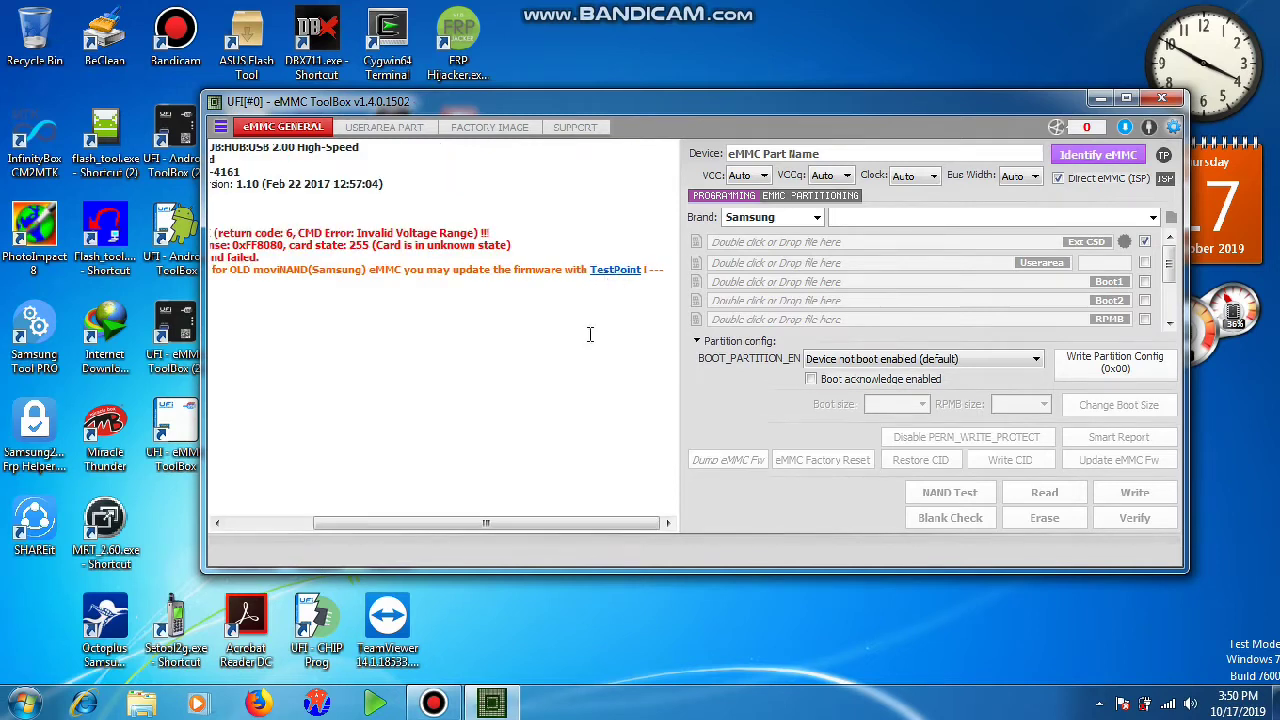
{"action": "left_click_drag", "start_coordinate": [490, 524], "coordinate": [393, 528]}
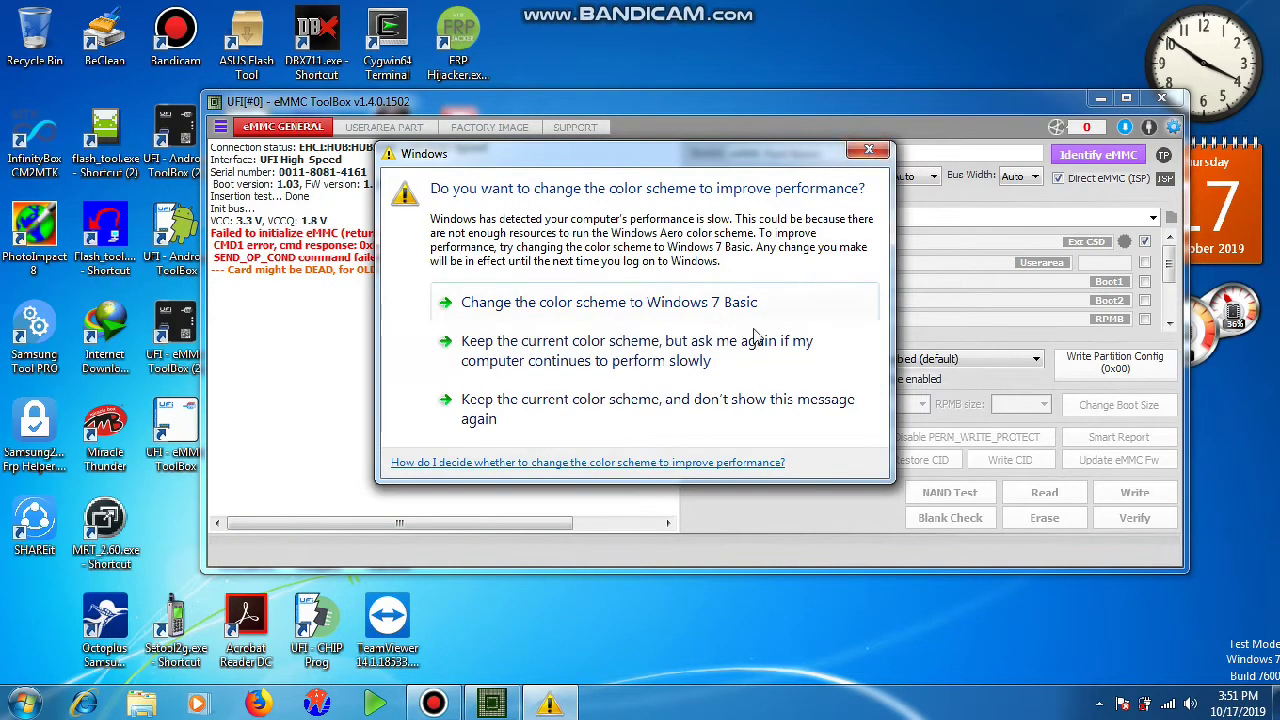
{"action": "left_click", "coordinate": [868, 149]}
{"action": "left_click", "coordinate": [870, 150]}
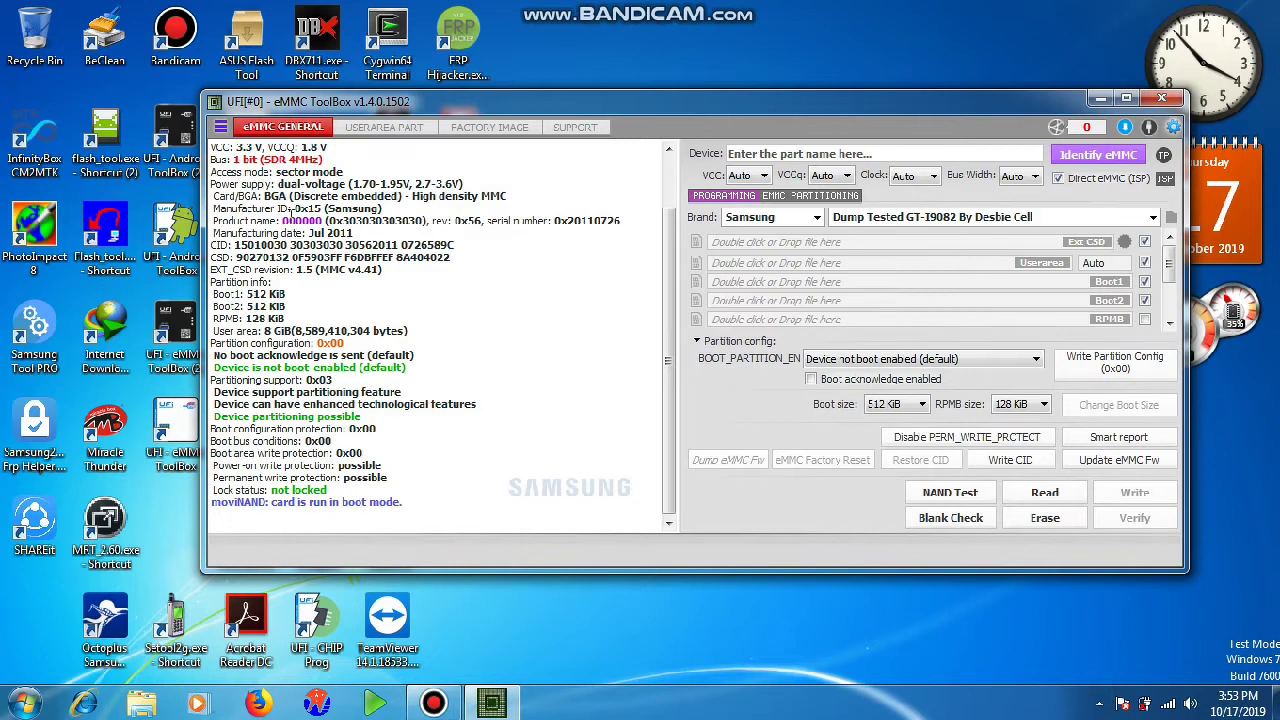
Step: Update the eMMC firmware with KMK7U000VM-B309(8).ffu, accepting the risk, and re-identify the chip with Direct eMMC (ISP) disabled
{"action": "left_click", "coordinate": [1133, 465]}
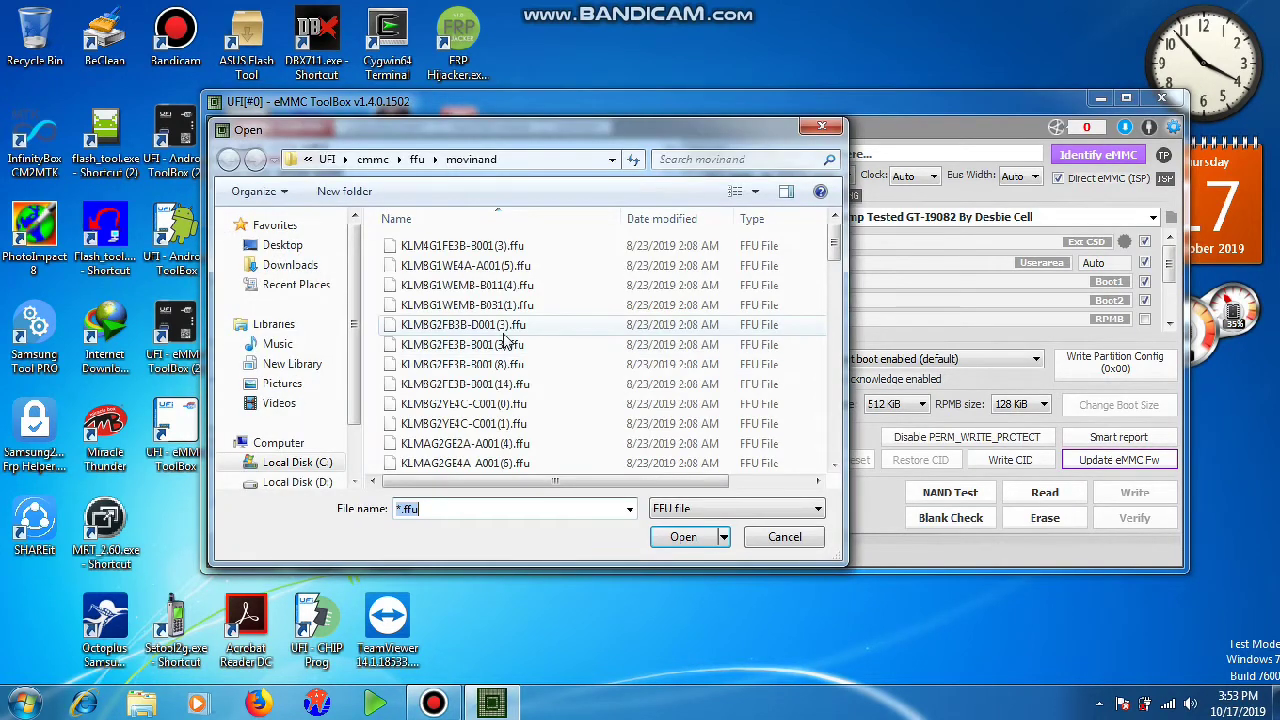
{"action": "scroll", "coordinate": [505, 342], "scroll_direction": "down", "scroll_amount": 10}
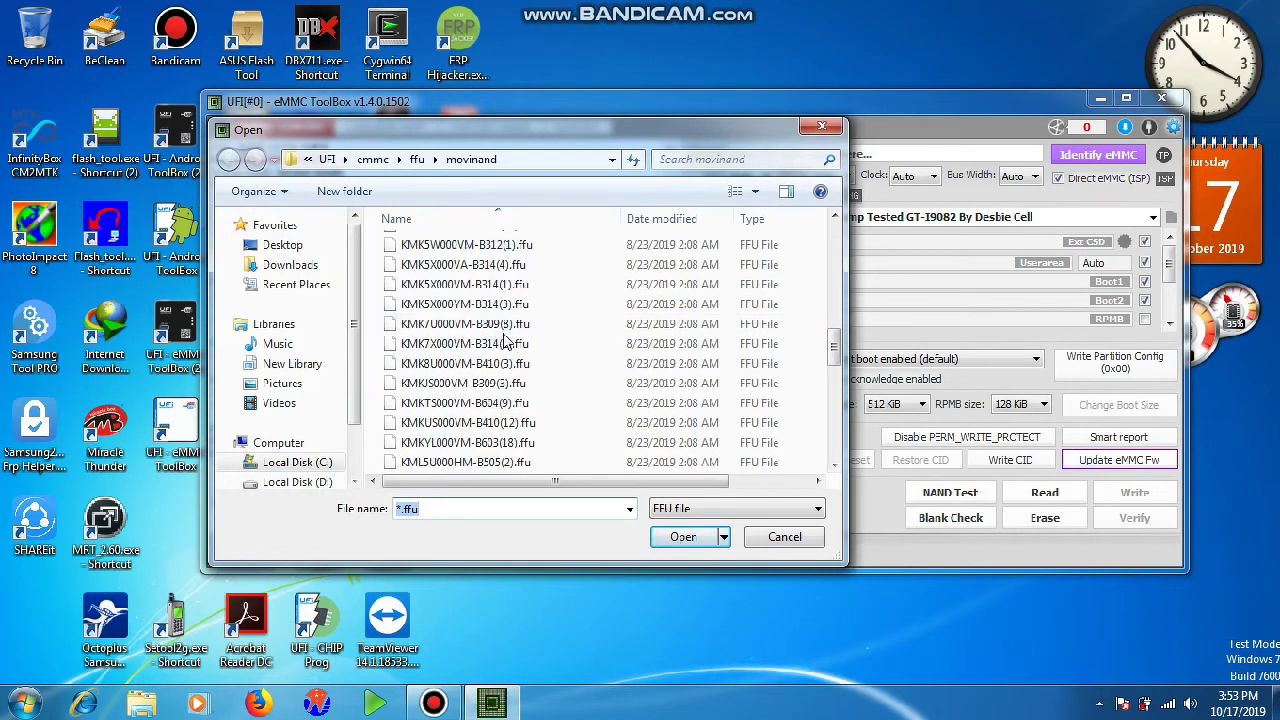
{"action": "left_click", "coordinate": [430, 328]}
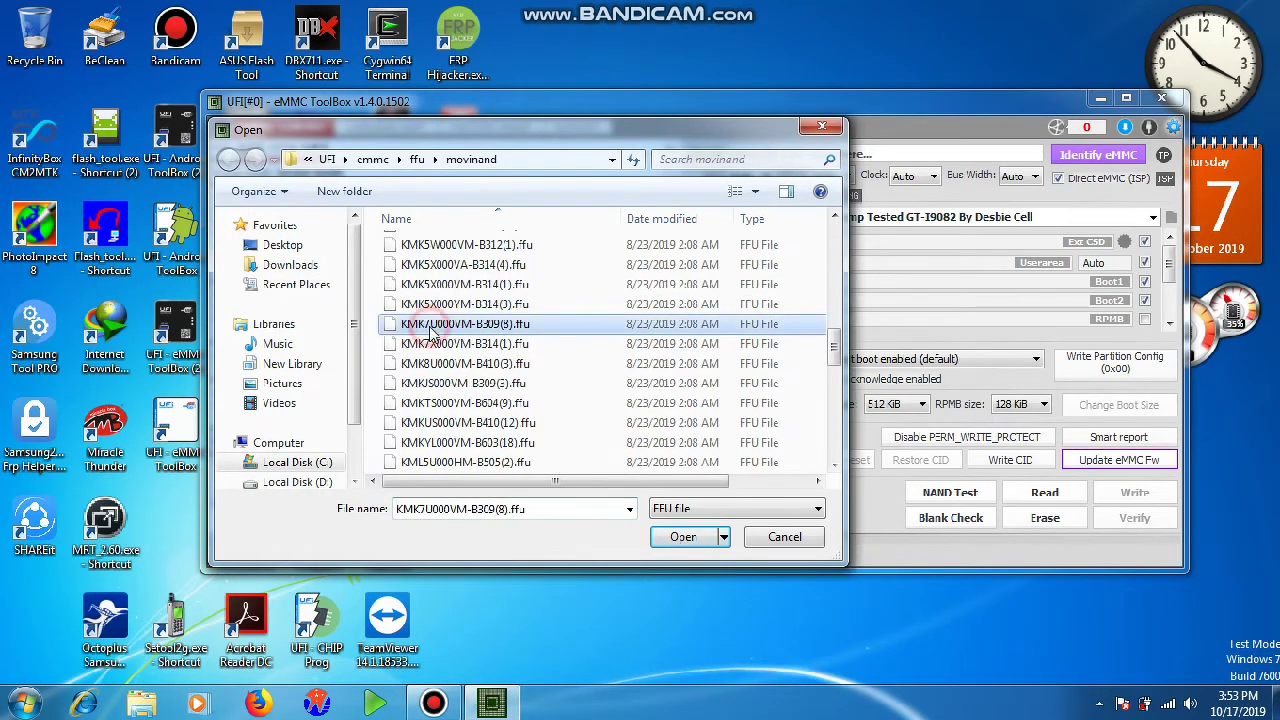
{"action": "left_click", "coordinate": [682, 537]}
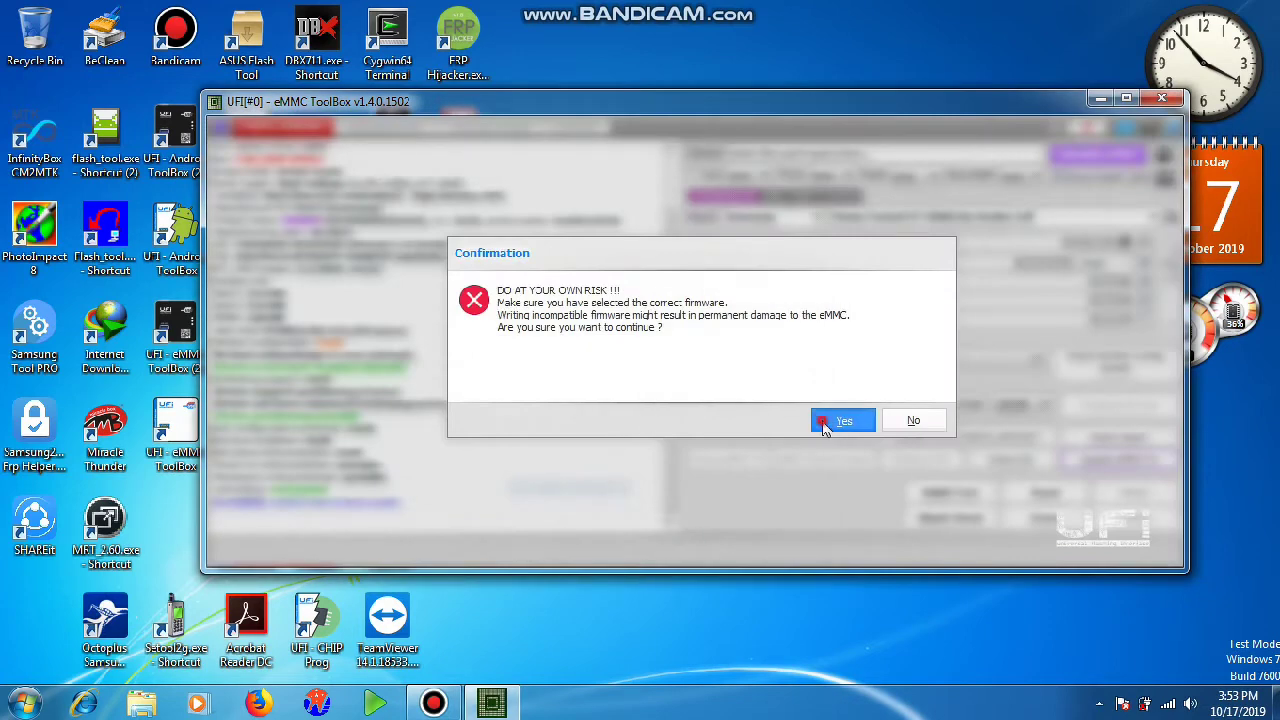
{"action": "left_click", "coordinate": [825, 420]}
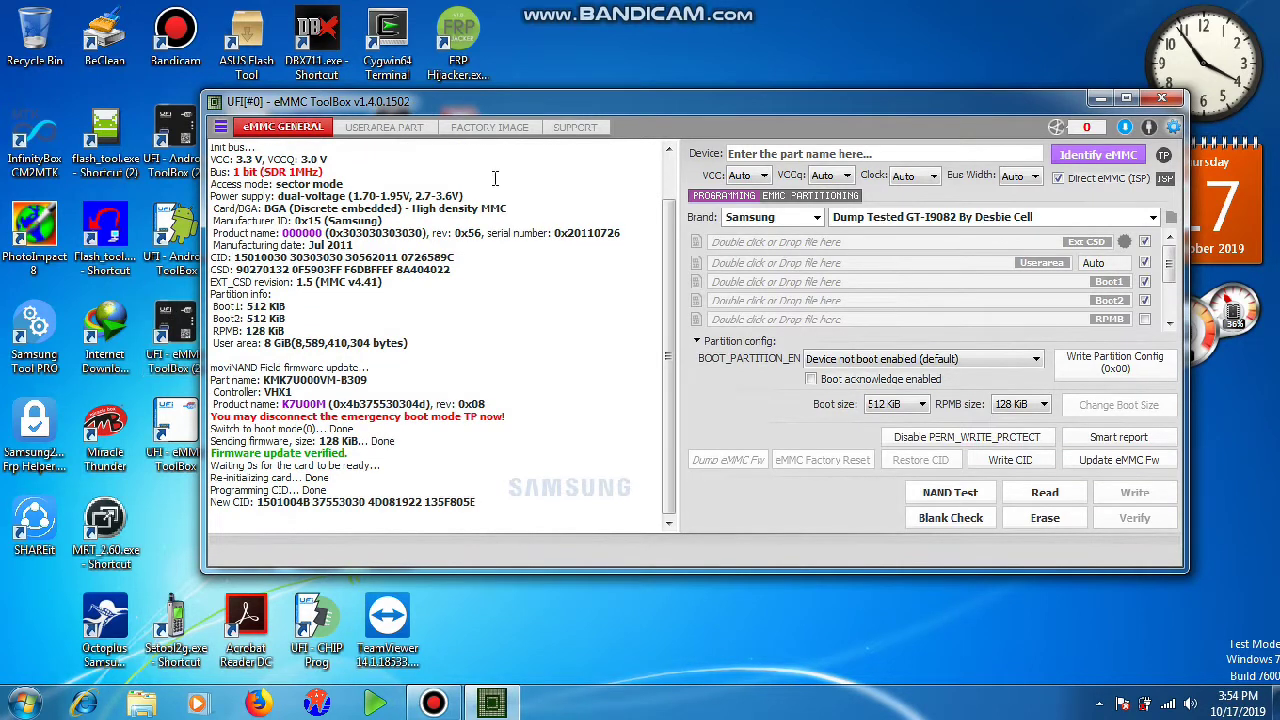
{"action": "left_click", "coordinate": [1058, 178]}
{"action": "left_click", "coordinate": [1079, 158]}
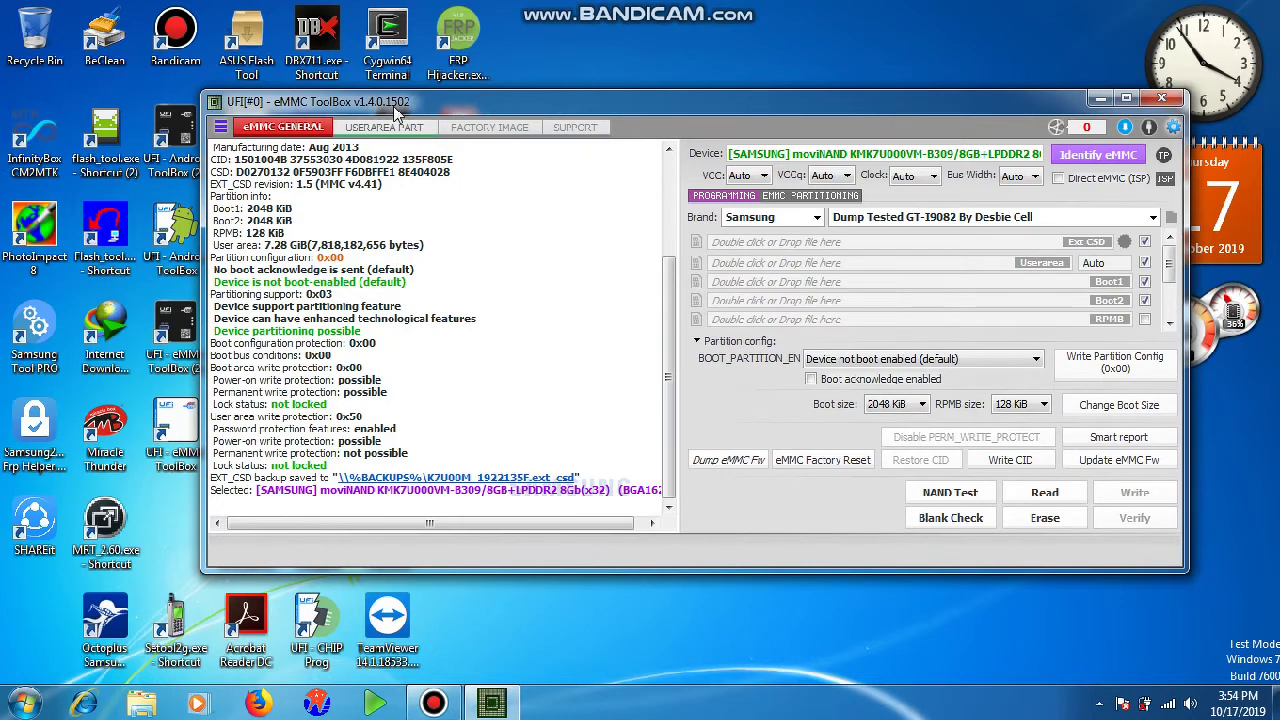
Step: Set the factory image vendor/platform to MediaTek
{"action": "left_click", "coordinate": [474, 131]}
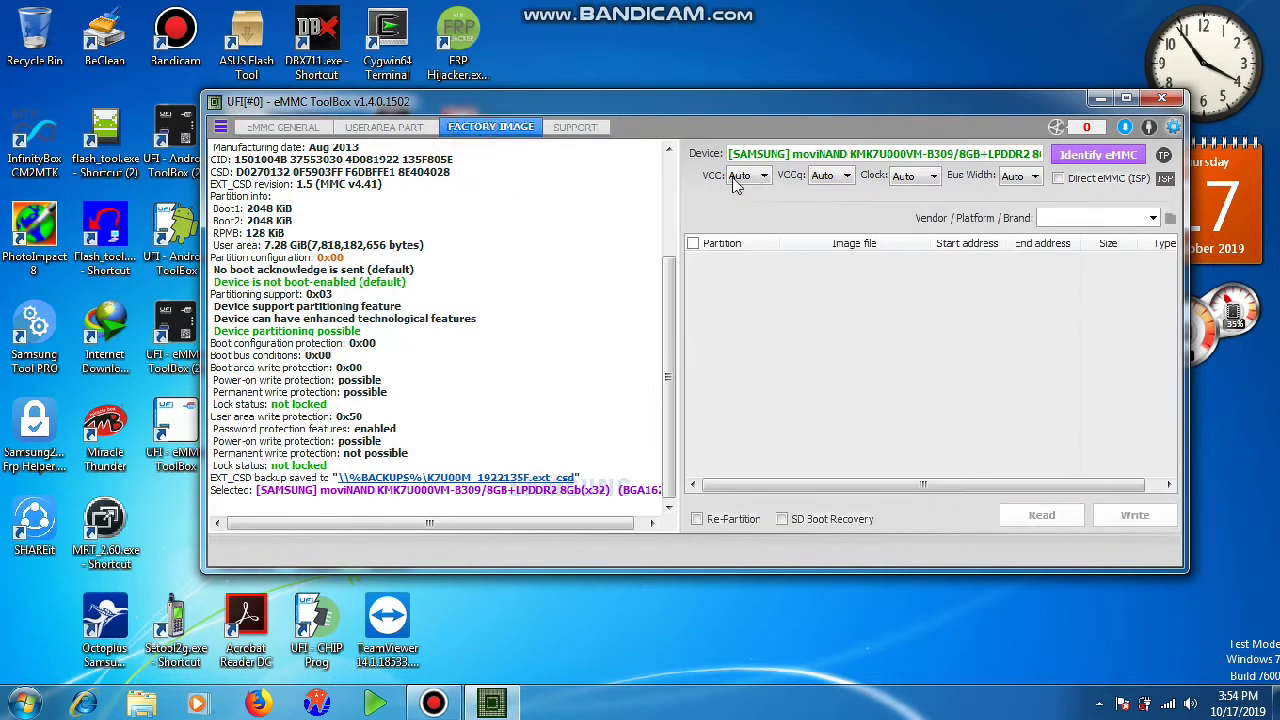
{"action": "left_click", "coordinate": [1152, 219]}
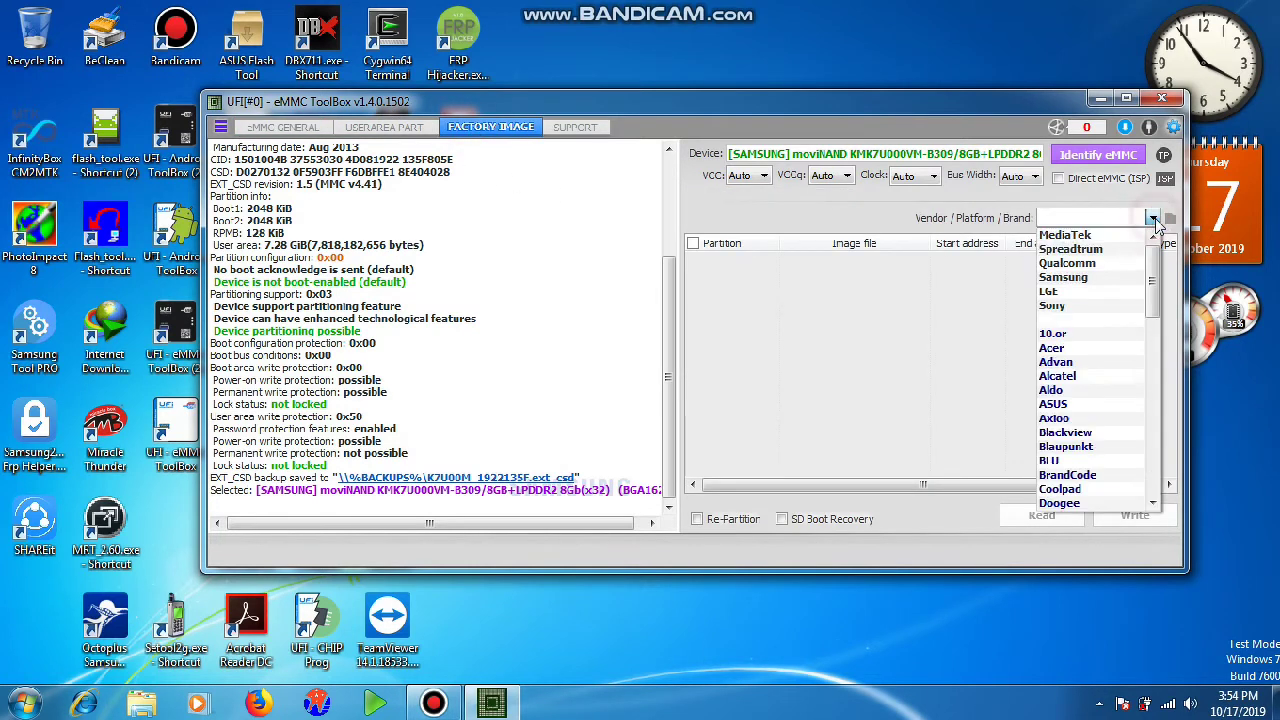
{"action": "left_click", "coordinate": [1096, 238]}
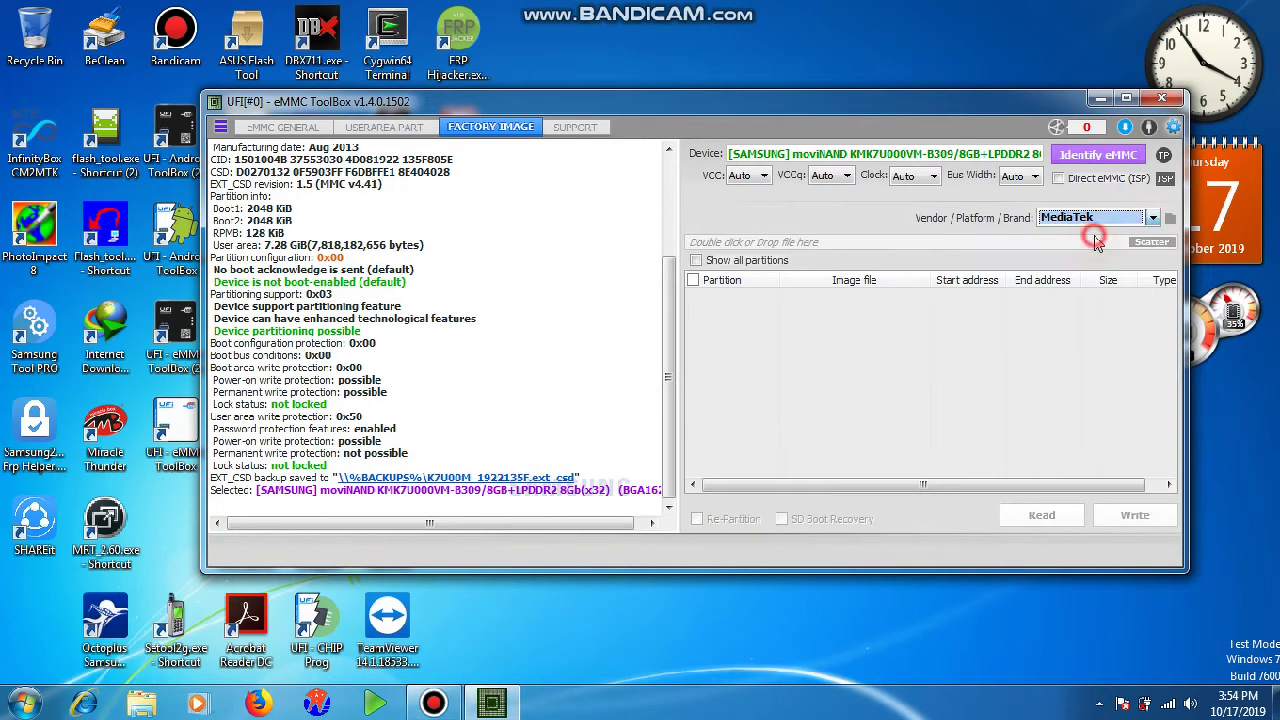
Step: Load MT6582_Android_scatter.txt from the 8GB 1201EX_11_A.09_150831 firmware folder of OPPO R1201 on drive D
{"action": "left_click", "coordinate": [1150, 244]}
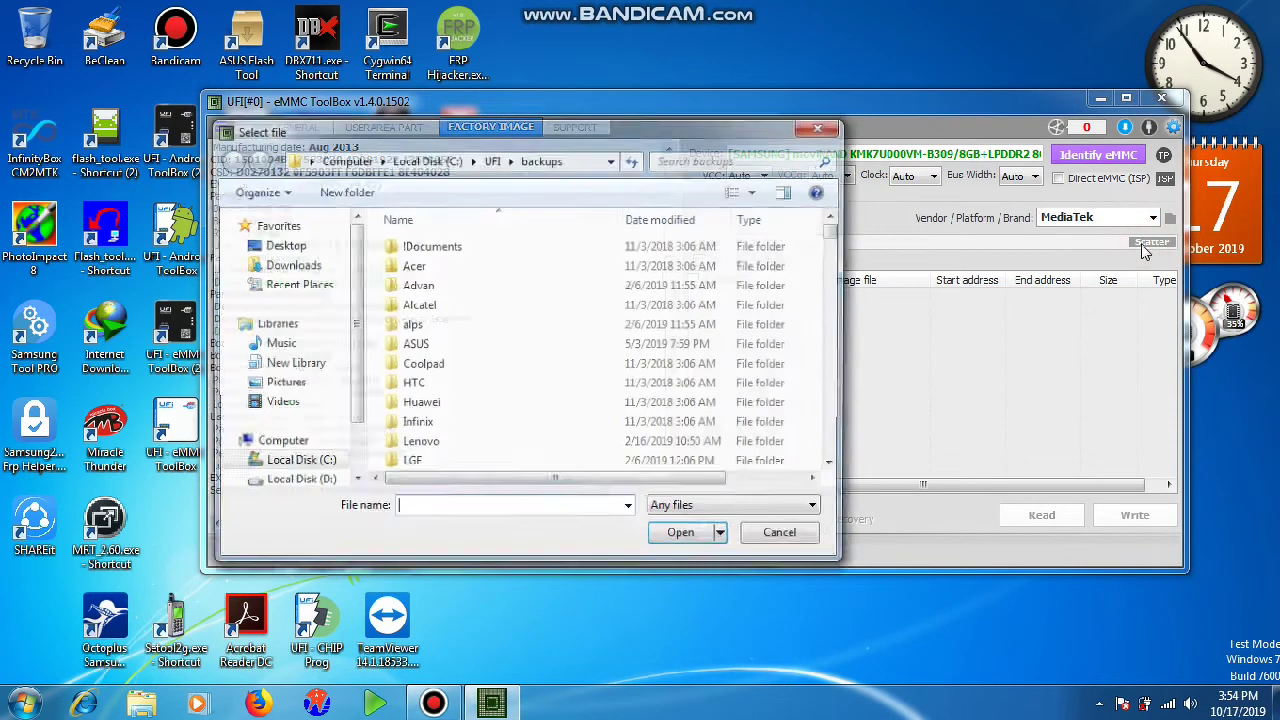
{"action": "left_click", "coordinate": [305, 482]}
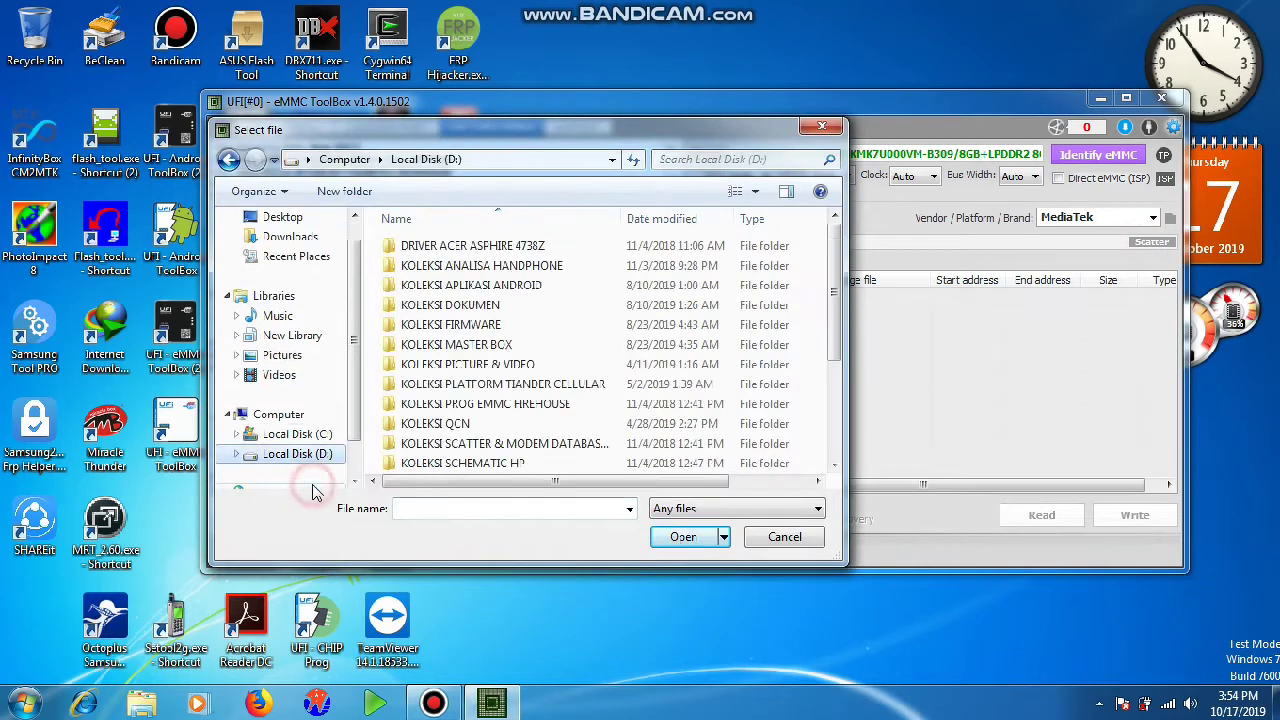
{"action": "double_click", "coordinate": [483, 334]}
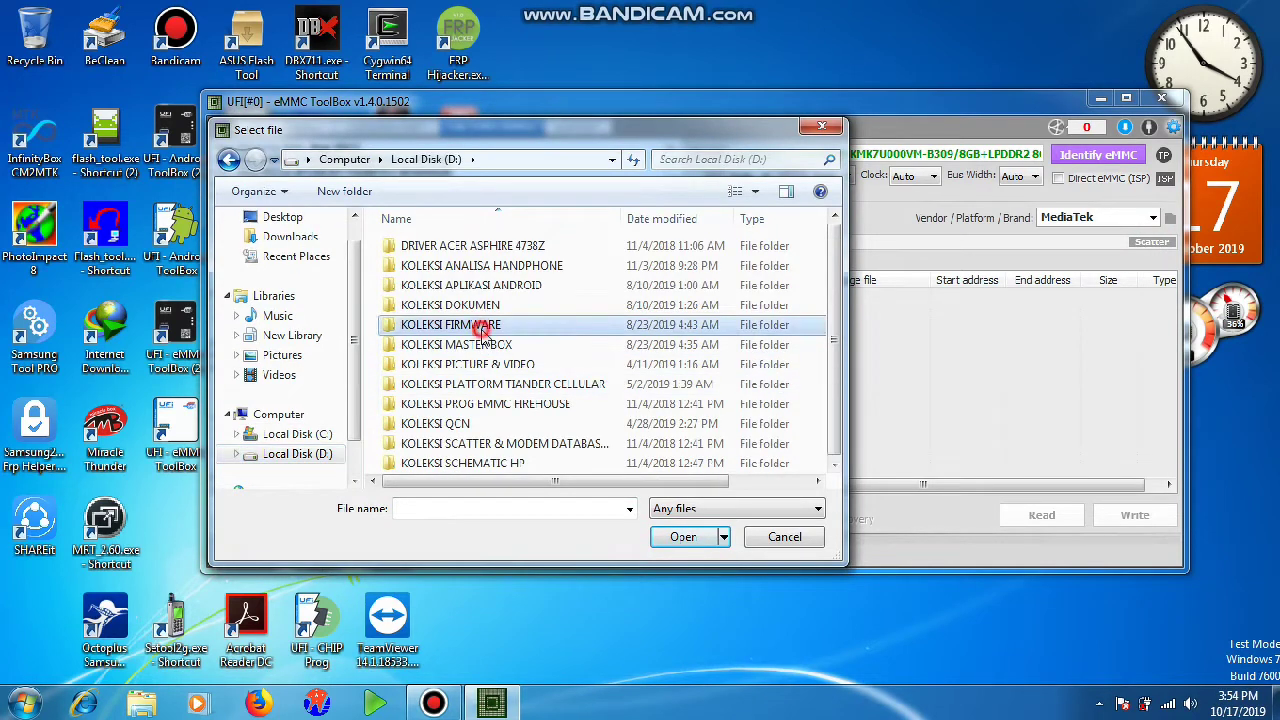
{"action": "double_click", "coordinate": [470, 384]}
{"action": "scroll", "coordinate": [478, 395], "scroll_direction": "down", "scroll_amount": 6}
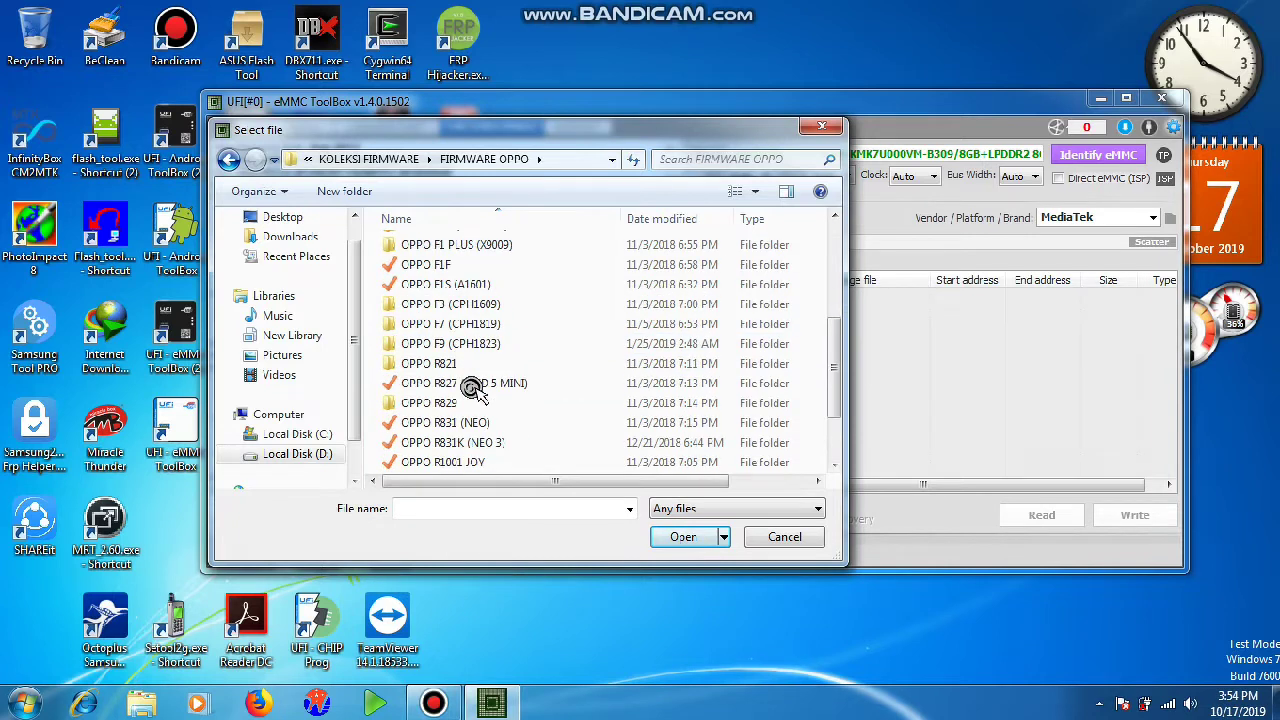
{"action": "double_click", "coordinate": [446, 404]}
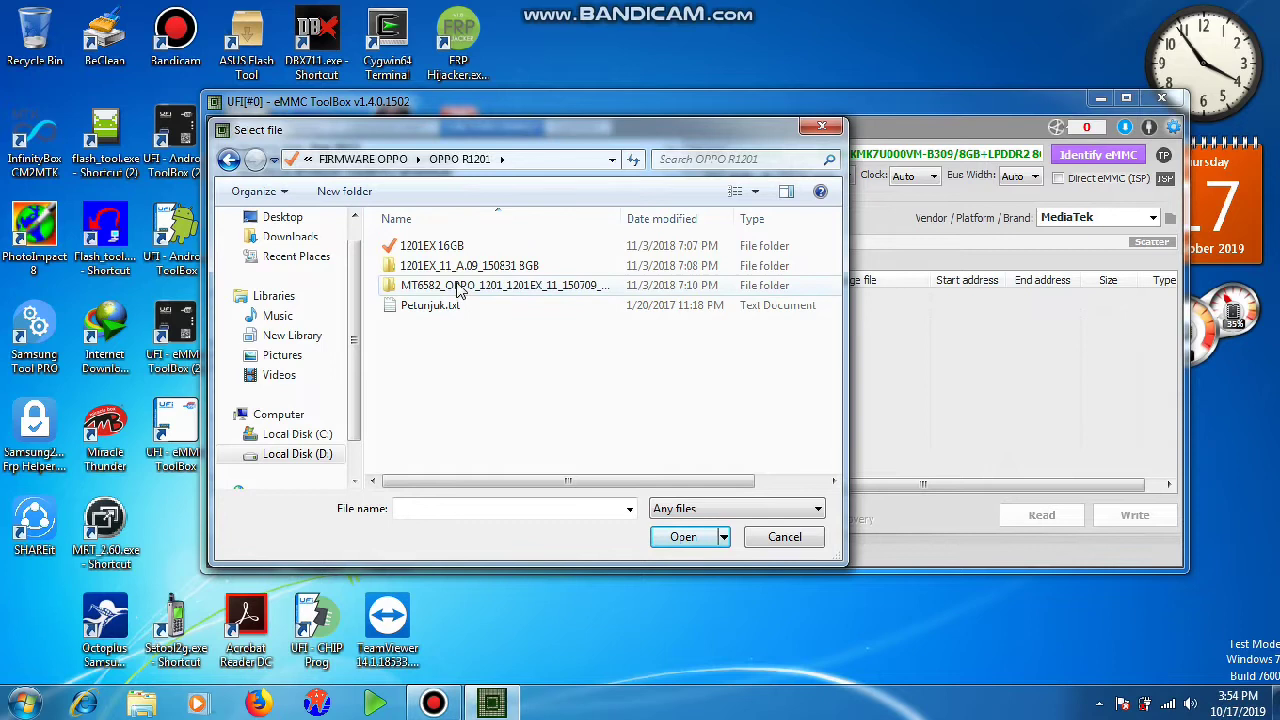
{"action": "double_click", "coordinate": [467, 268]}
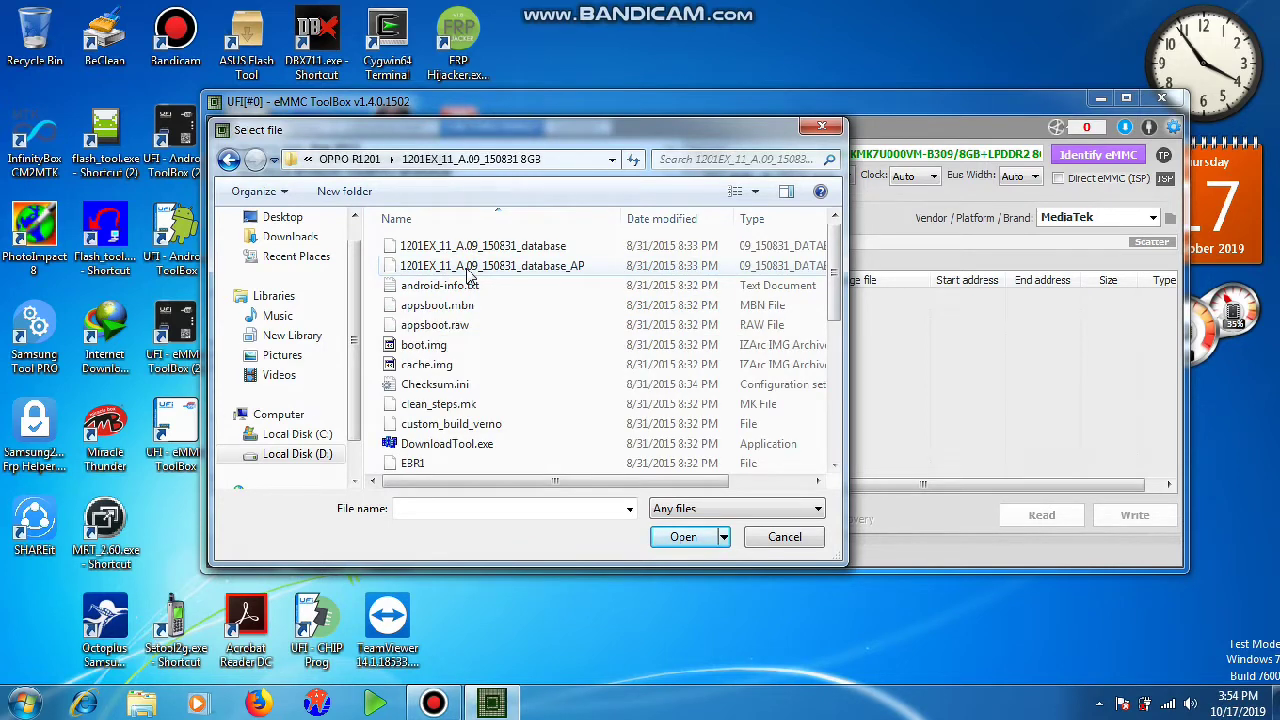
{"action": "scroll", "coordinate": [470, 275], "scroll_direction": "down", "scroll_amount": 3}
{"action": "scroll", "coordinate": [468, 272], "scroll_direction": "down", "scroll_amount": 1}
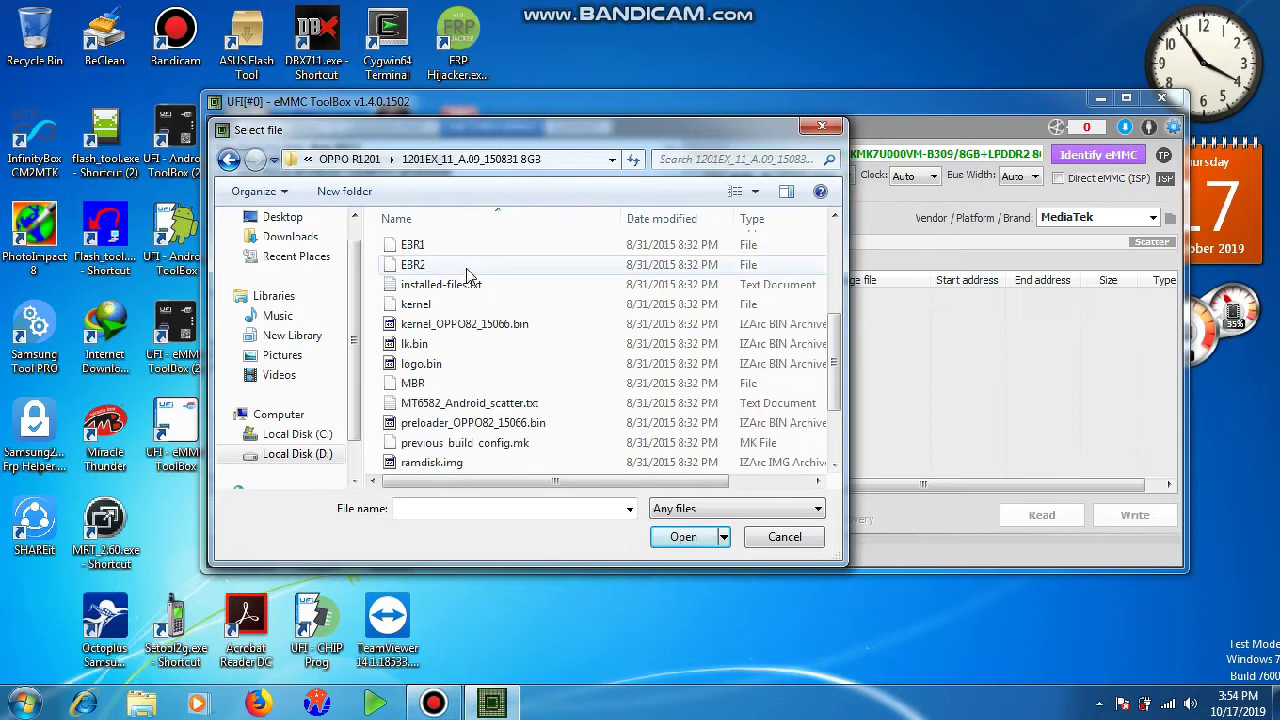
{"action": "double_click", "coordinate": [480, 405]}
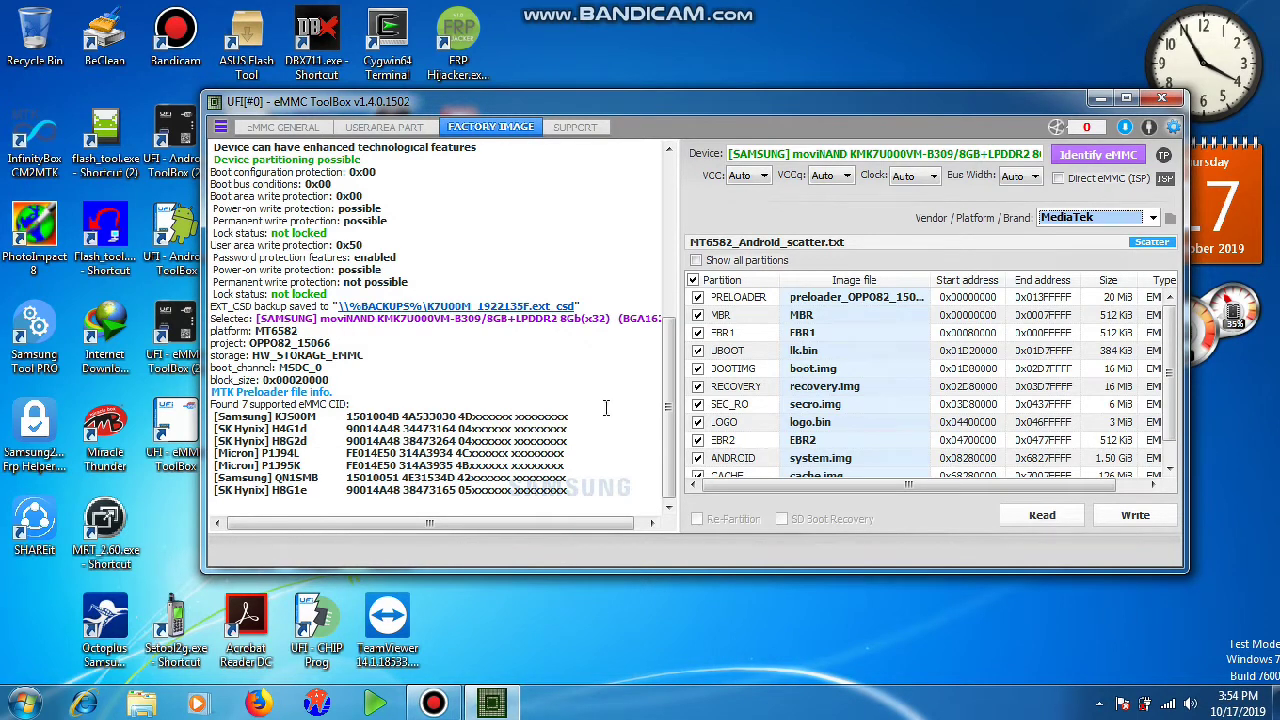
Step: Select only the PRELOADER, MBR, EBR1 and EBR2 partitions for writing
{"action": "mouse_move", "coordinate": [287, 471]}
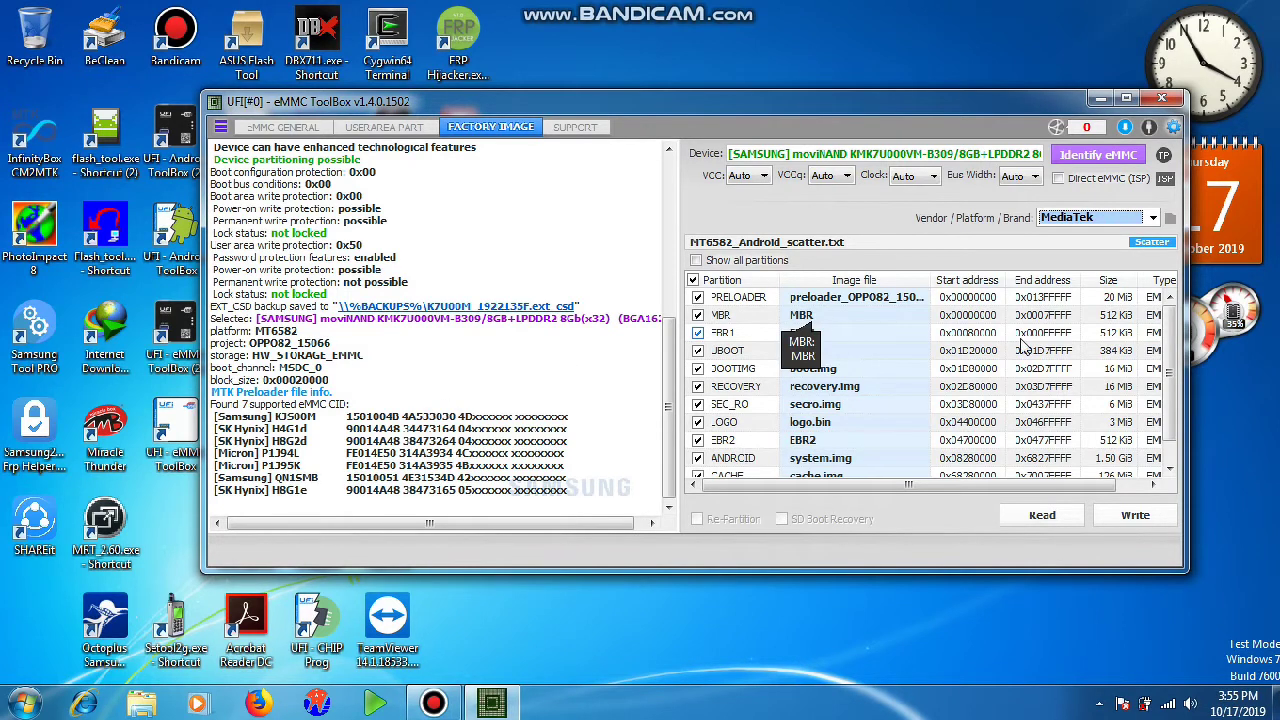
{"action": "left_click", "coordinate": [692, 281]}
{"action": "left_click", "coordinate": [697, 297]}
{"action": "left_click", "coordinate": [698, 315]}
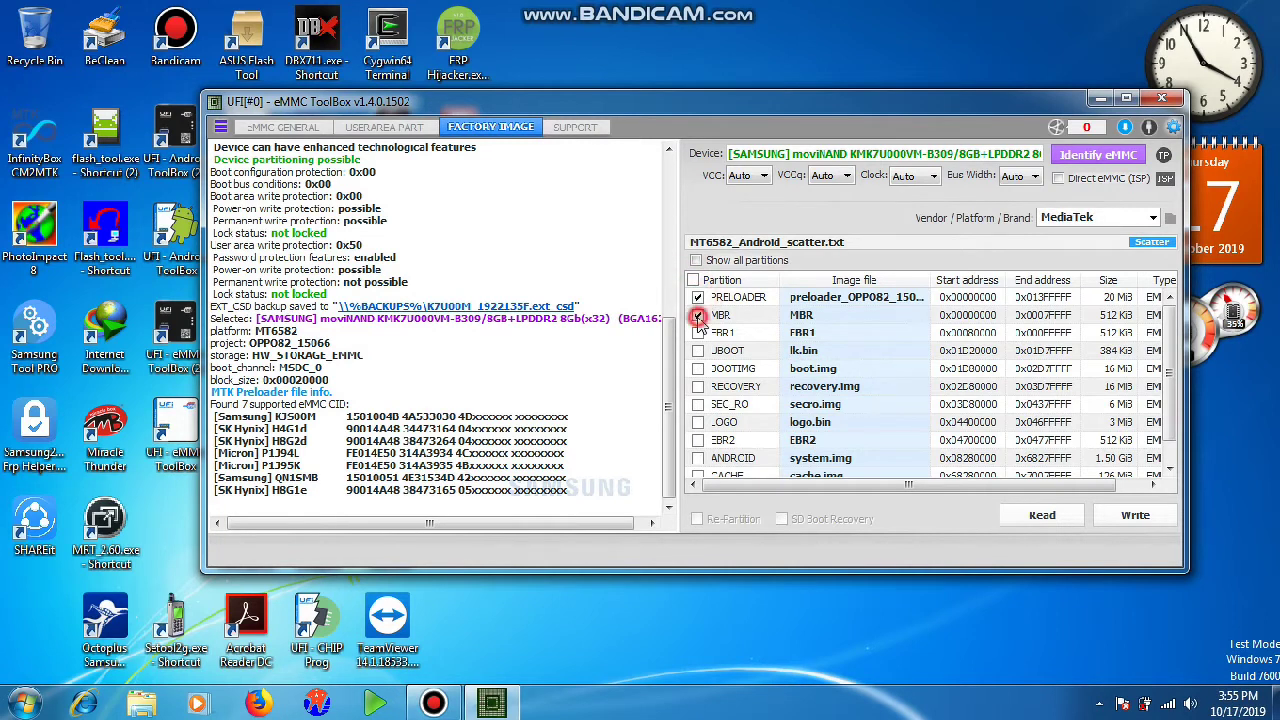
{"action": "left_click", "coordinate": [698, 333]}
{"action": "left_click", "coordinate": [698, 440]}
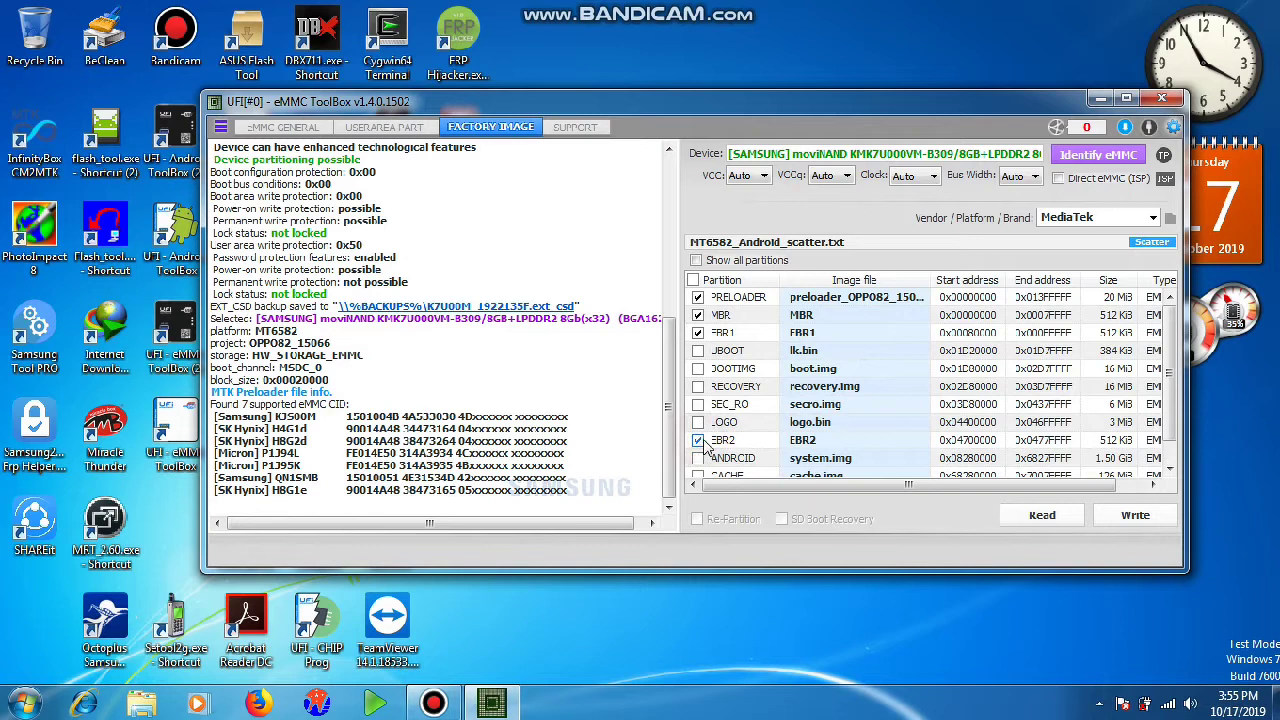
Step: Write the selected partitions to the eMMC, resizing both the boot and RPMB partitions to 2048 KiB
{"action": "left_click", "coordinate": [1136, 517]}
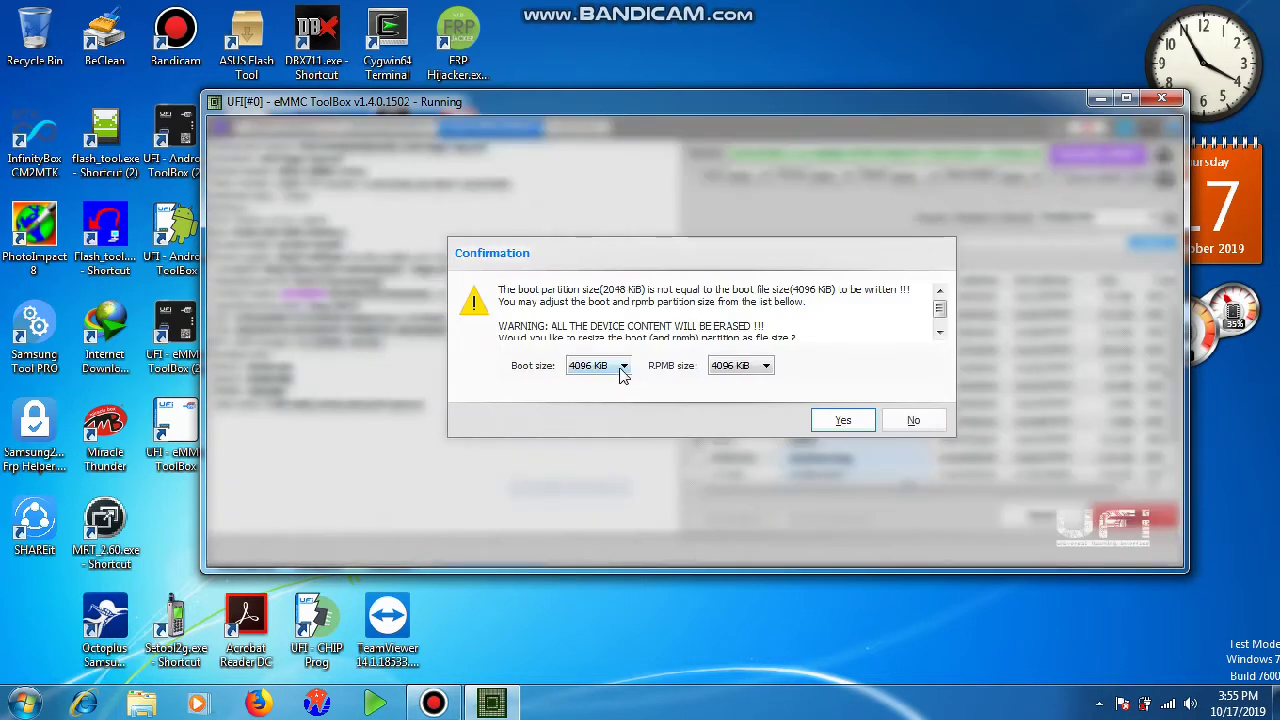
{"action": "left_click", "coordinate": [623, 369]}
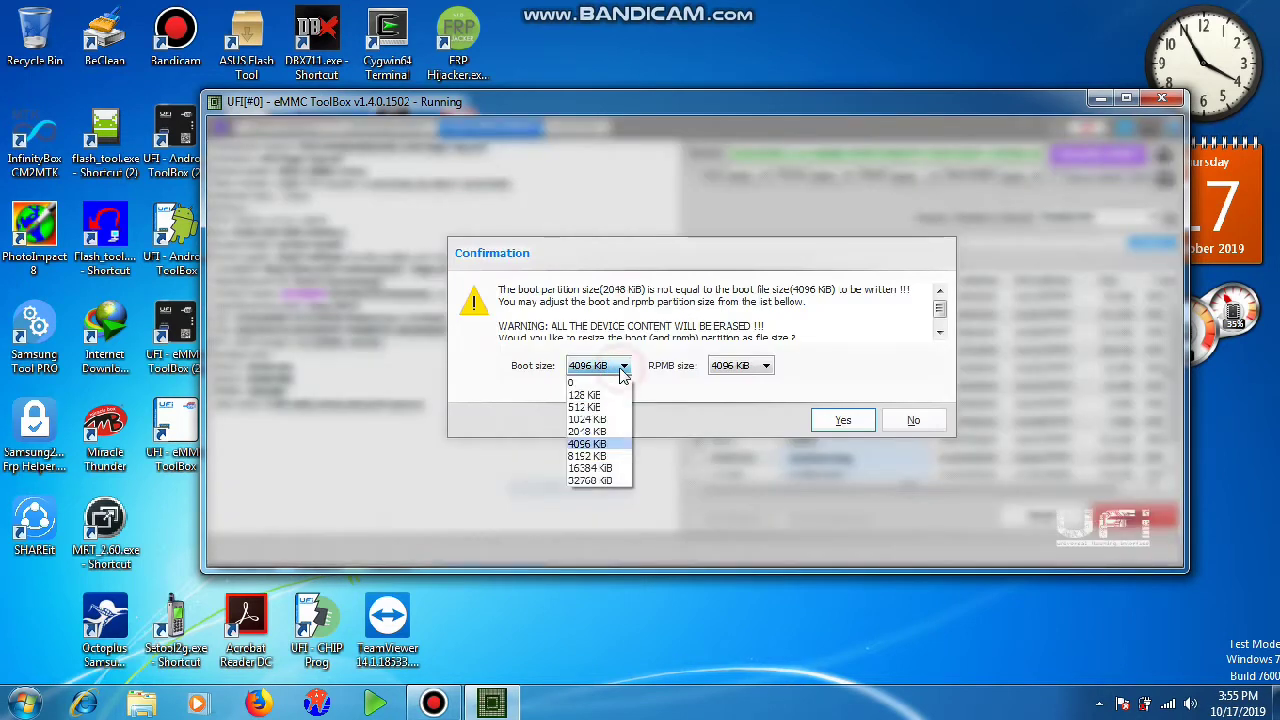
{"action": "left_click", "coordinate": [612, 432]}
{"action": "left_click", "coordinate": [765, 366]}
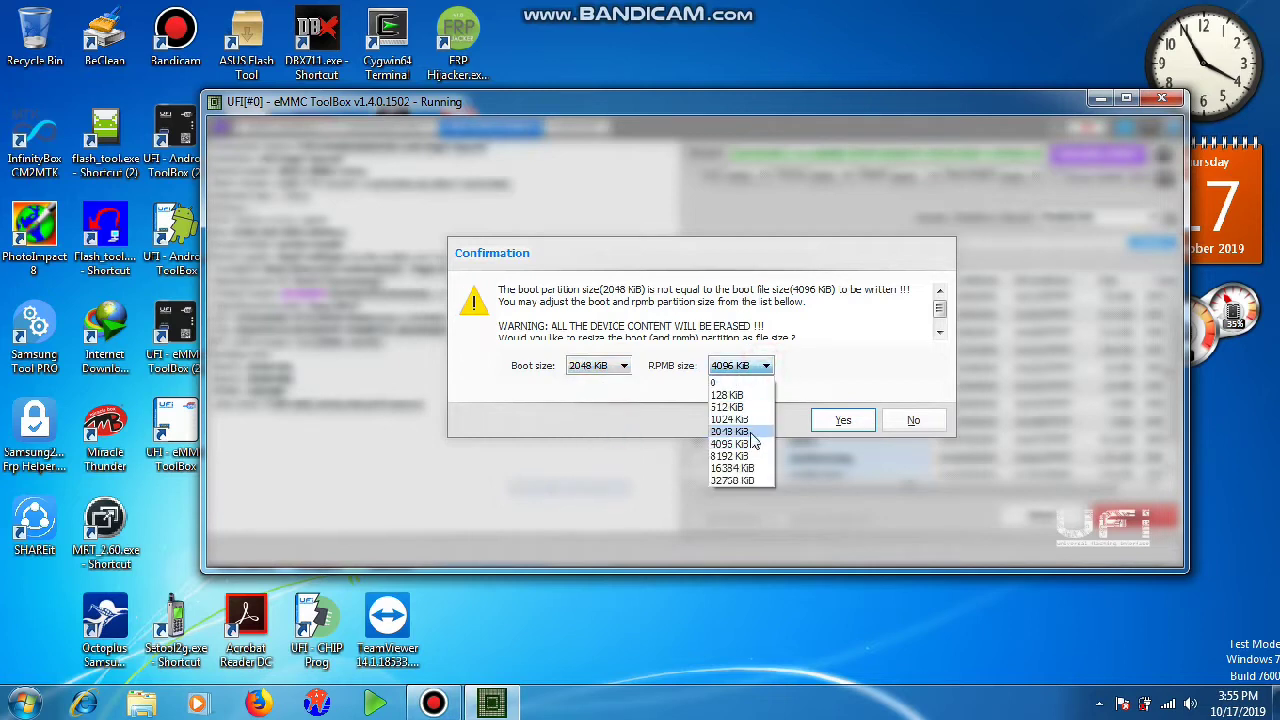
{"action": "left_click", "coordinate": [754, 441]}
{"action": "left_click", "coordinate": [840, 422]}
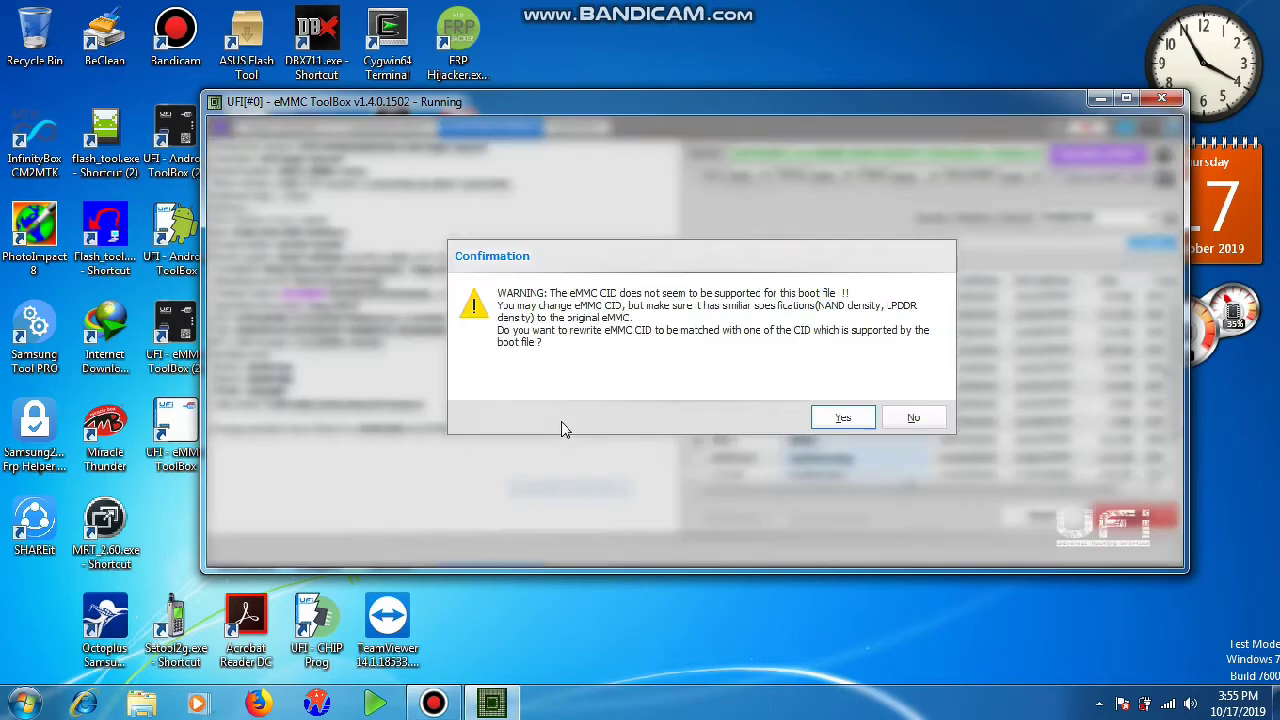
Step: Agree to rewrite the eMMC CID and choose the H4G1d entry from the preloader's CID list
{"action": "left_click", "coordinate": [821, 422]}
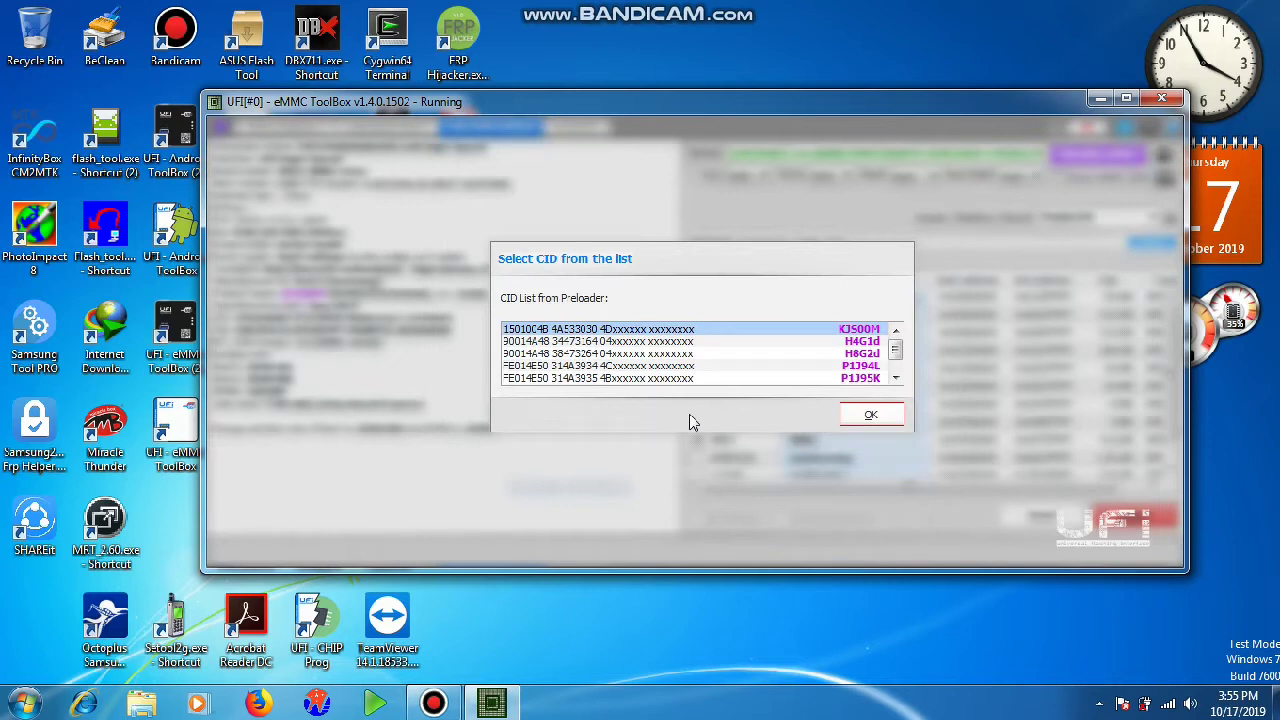
{"action": "left_click", "coordinate": [896, 381]}
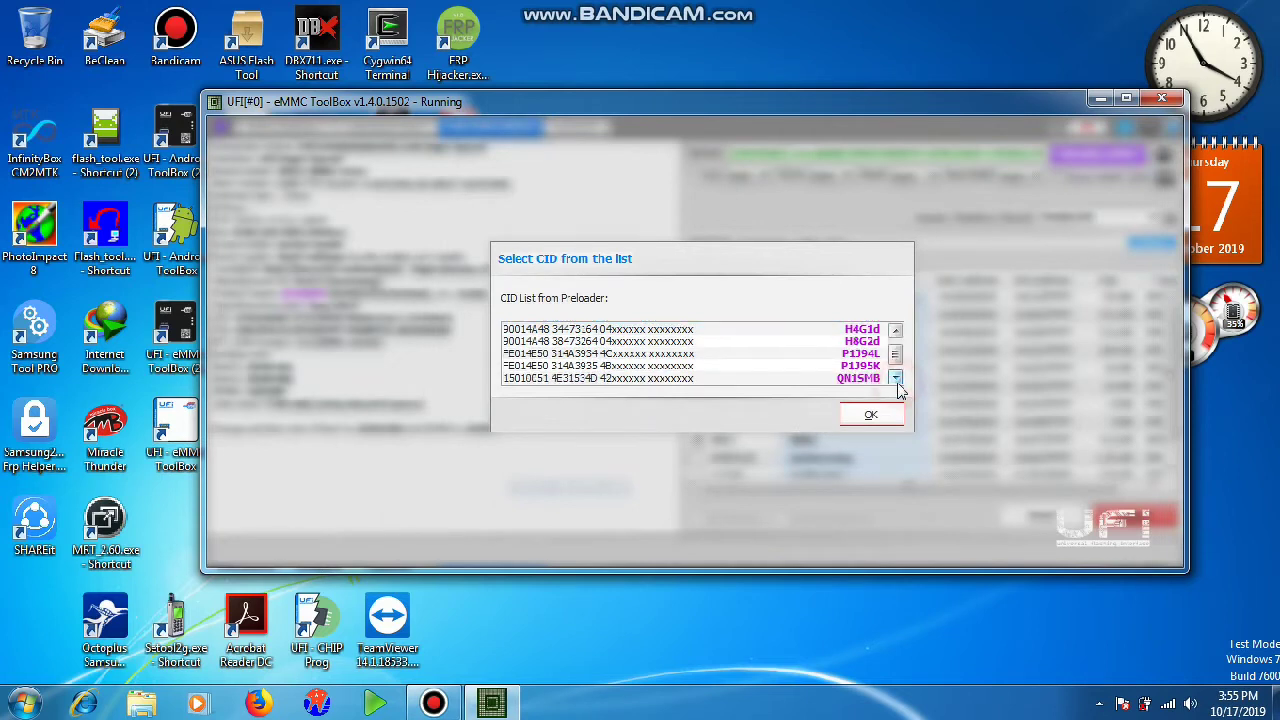
{"action": "left_click", "coordinate": [895, 331]}
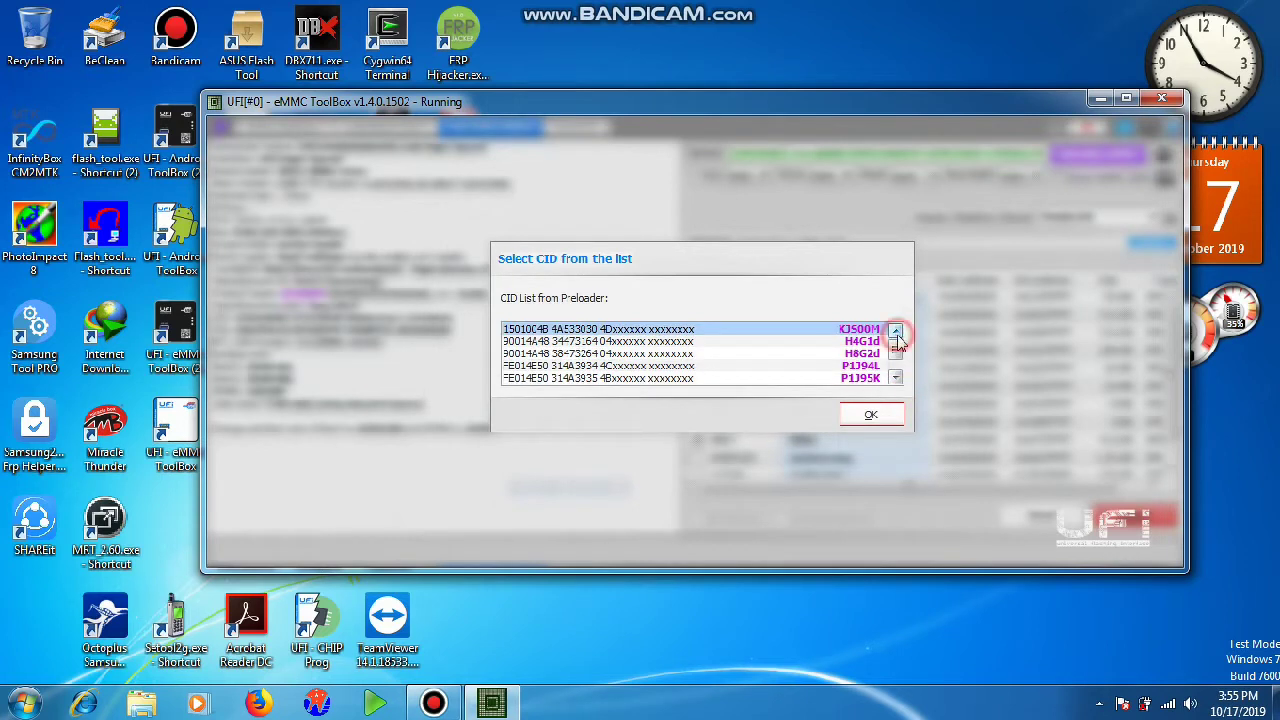
{"action": "left_click", "coordinate": [678, 343]}
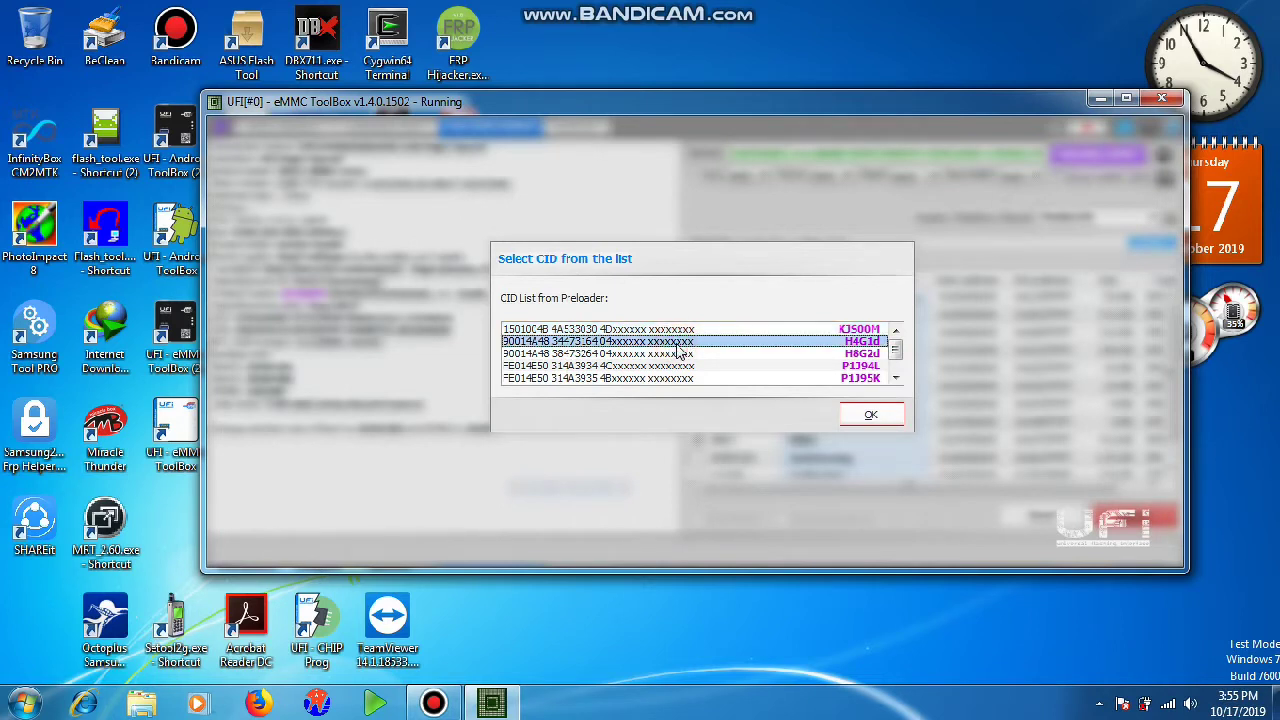
{"action": "left_click", "coordinate": [871, 415]}
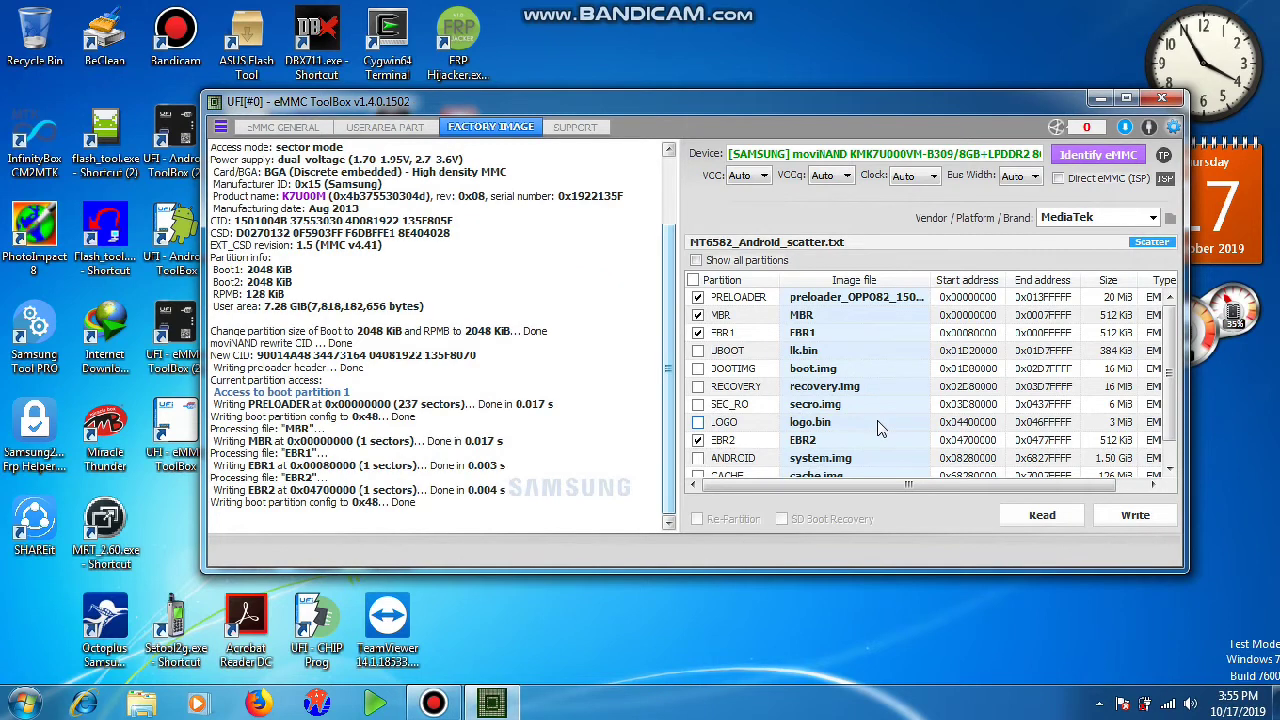
Step: Re-identify the eMMC and display its user area partition table
{"action": "left_click", "coordinate": [1086, 158]}
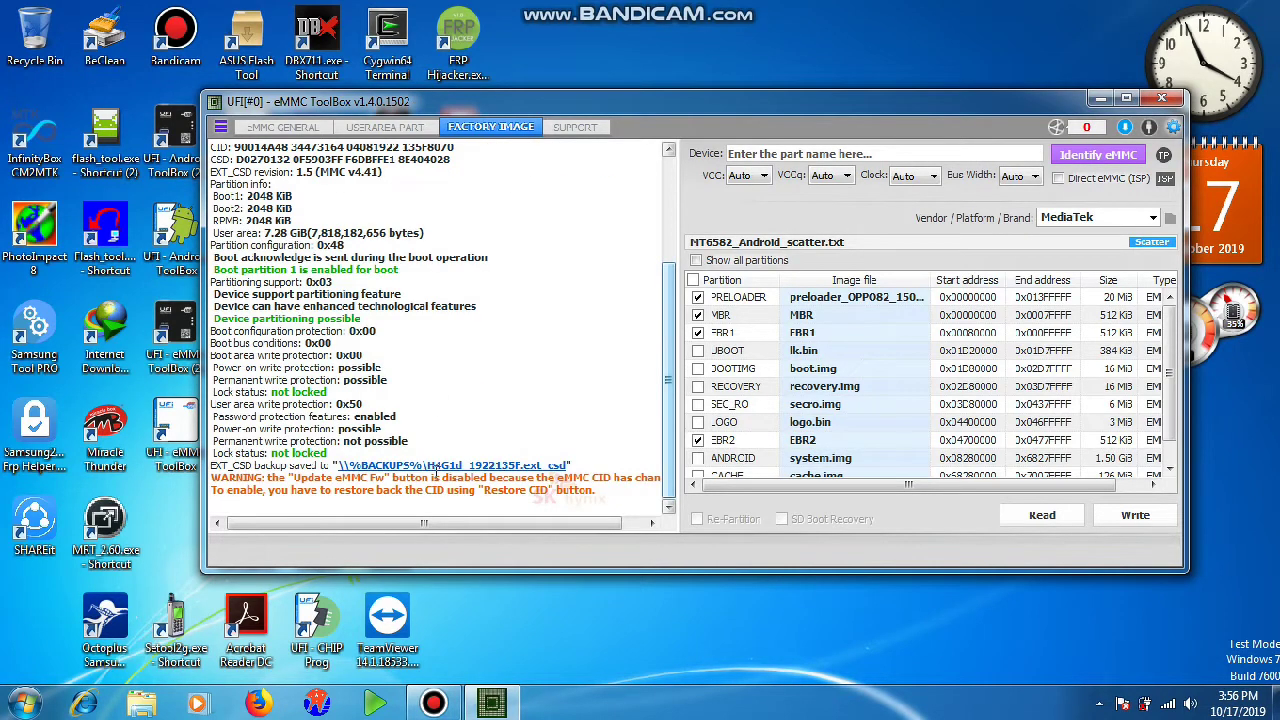
{"action": "left_click", "coordinate": [378, 132]}
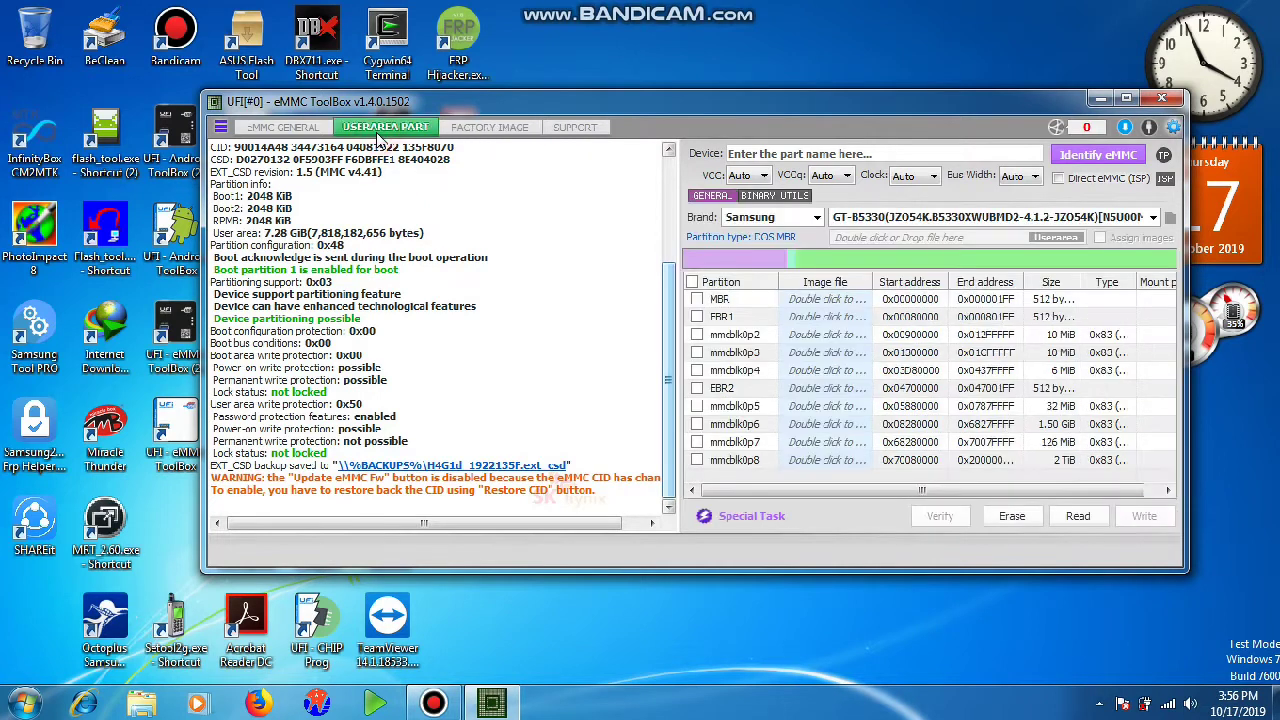